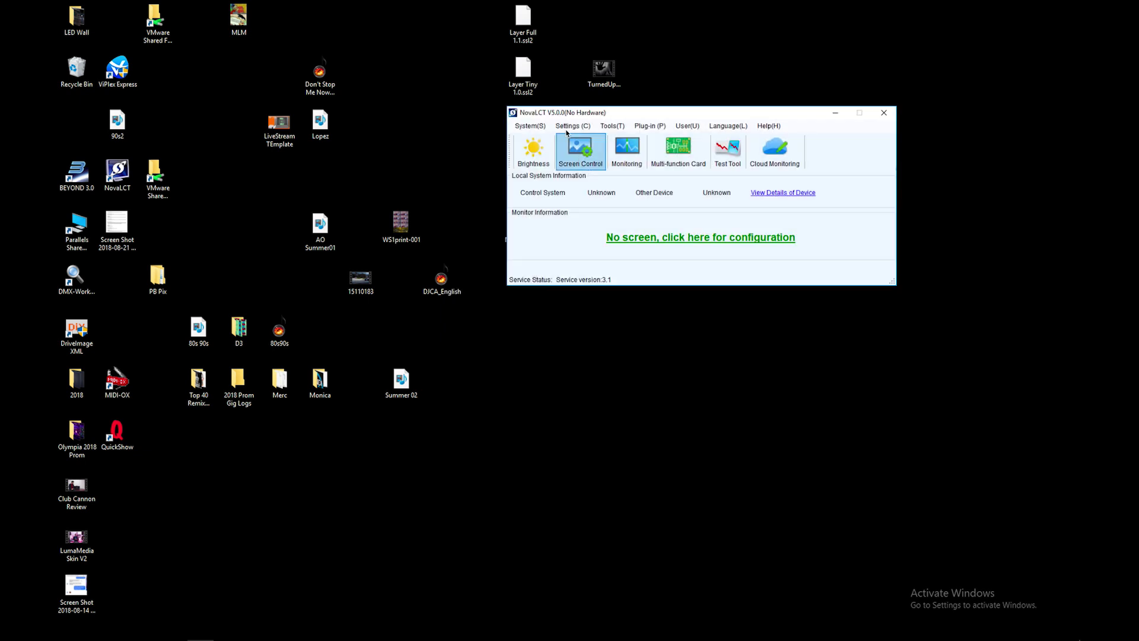
Skip the User Login prompt and choose Media Player Login from the User menu.
{"action": "left_click", "coordinate": [653, 239]}
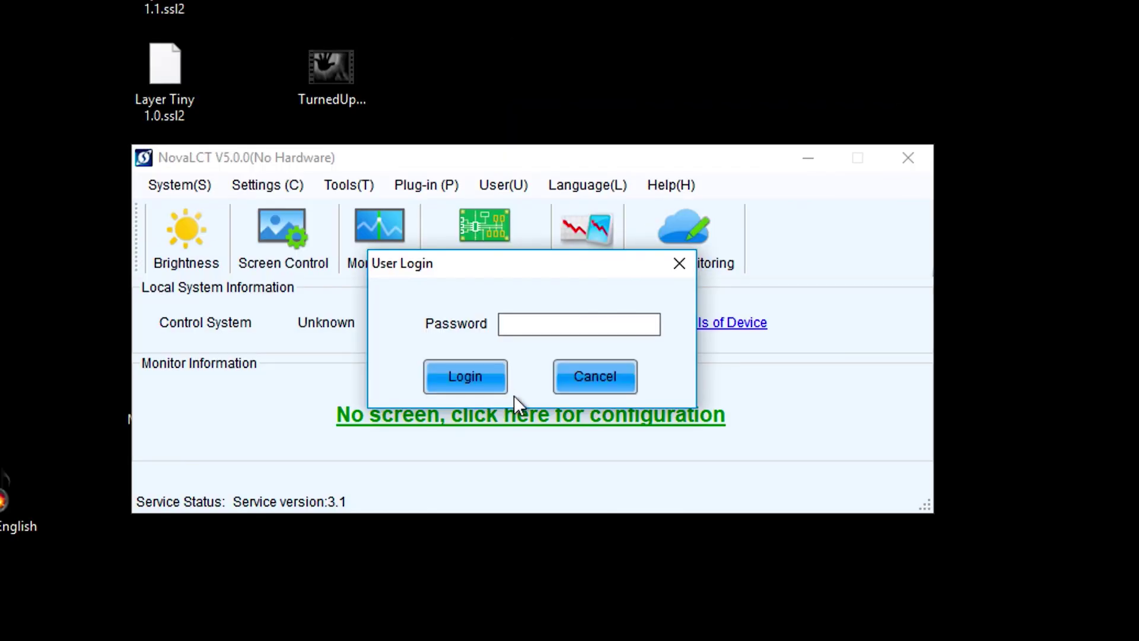
{"action": "left_click", "coordinate": [563, 377]}
{"action": "left_click", "coordinate": [513, 189]}
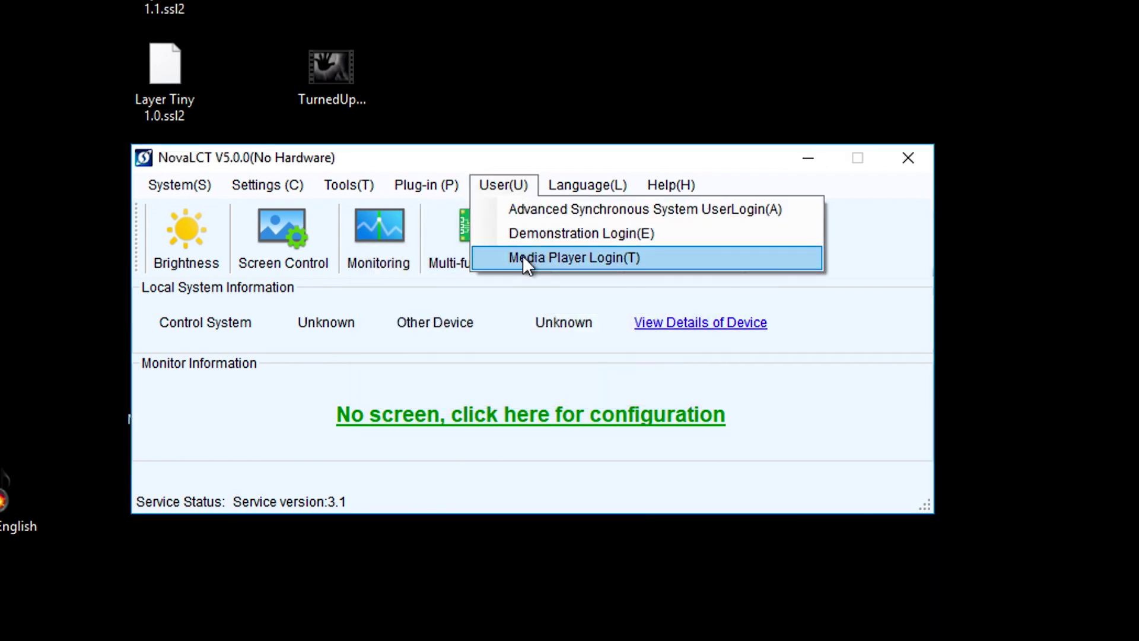
{"action": "left_click", "coordinate": [525, 261]}
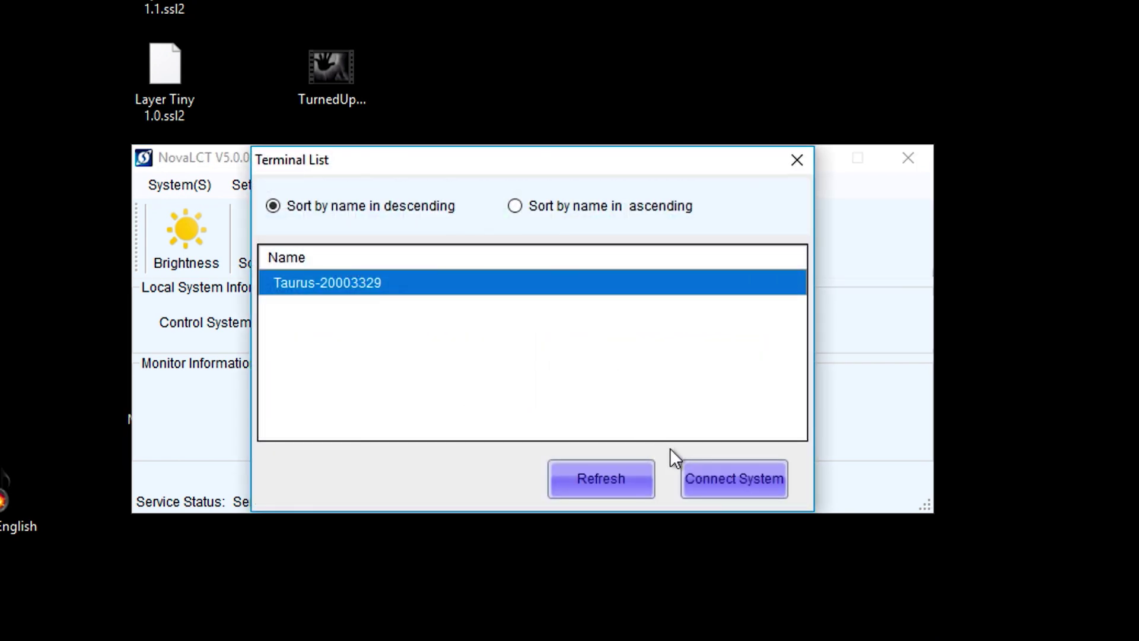
Connect to the Taurus terminal using the administrator account and its password.
{"action": "left_click", "coordinate": [736, 475]}
{"action": "type", "text": "ad"}
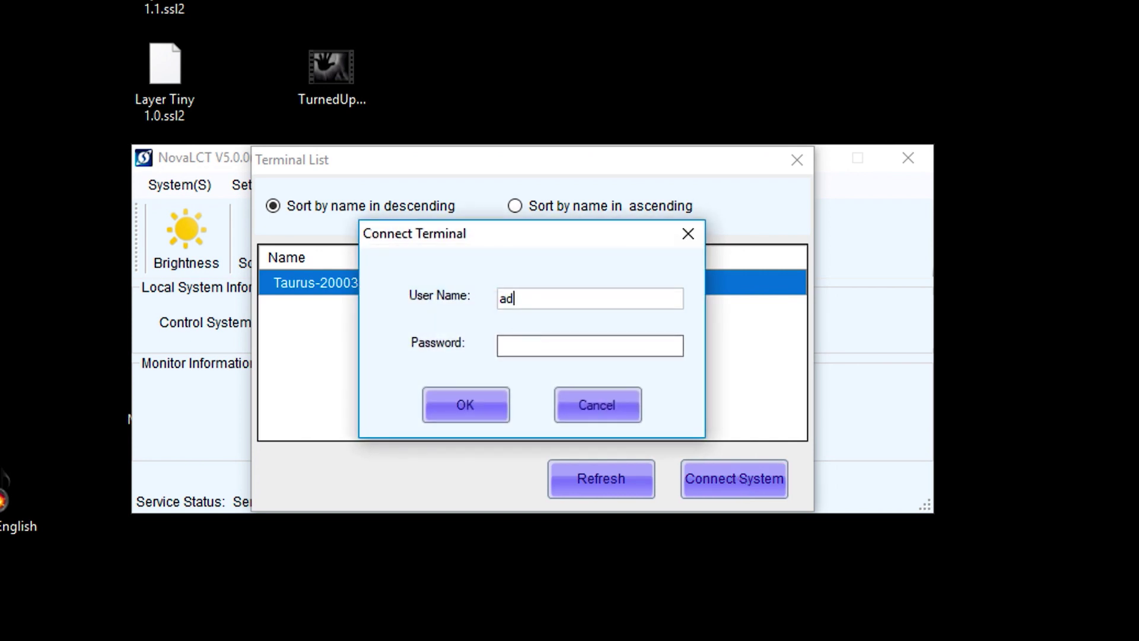
{"action": "type", "text": "min"}
{"action": "key", "text": "Tab"}
{"action": "type", "text": "SN20"}
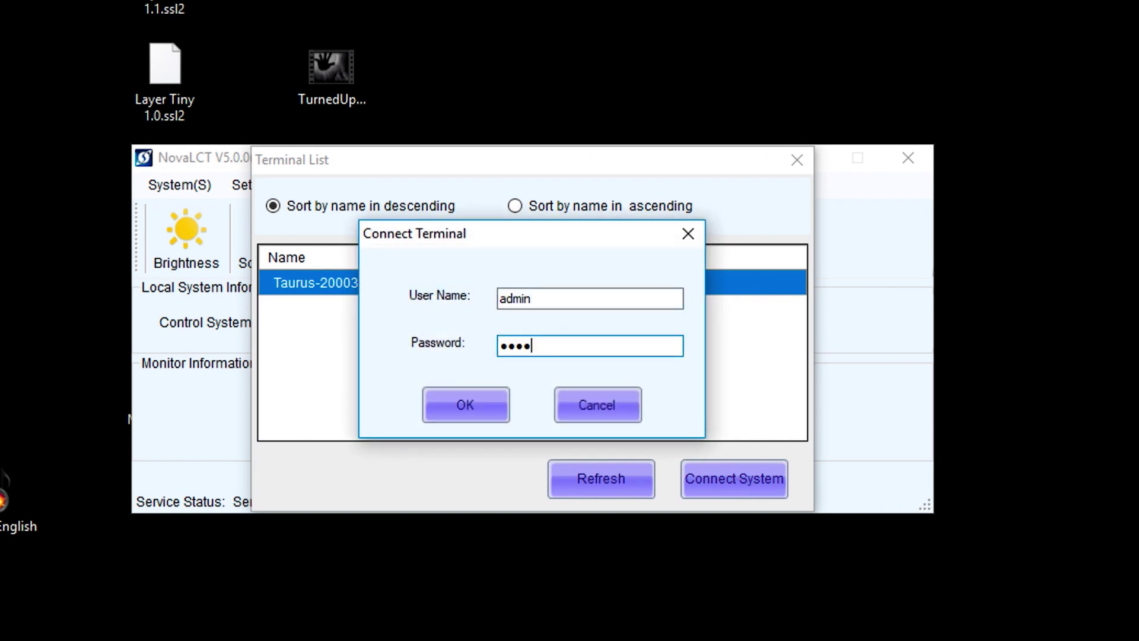
{"action": "type", "text": "08"}
{"action": "key", "text": "Return"}
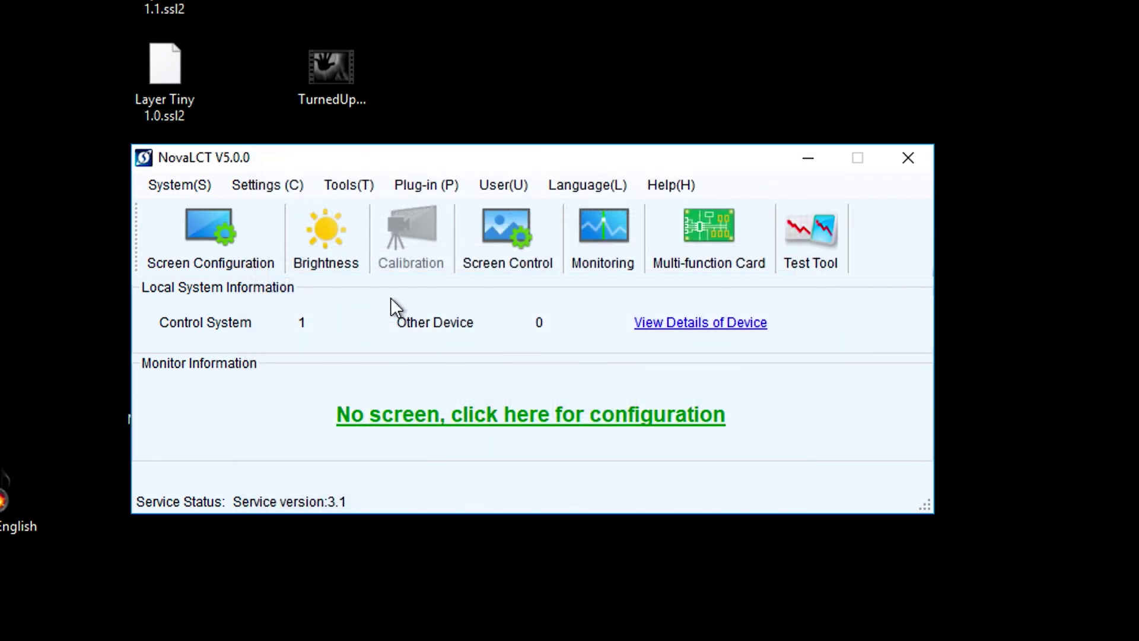
{"action": "left_click", "coordinate": [204, 227]}
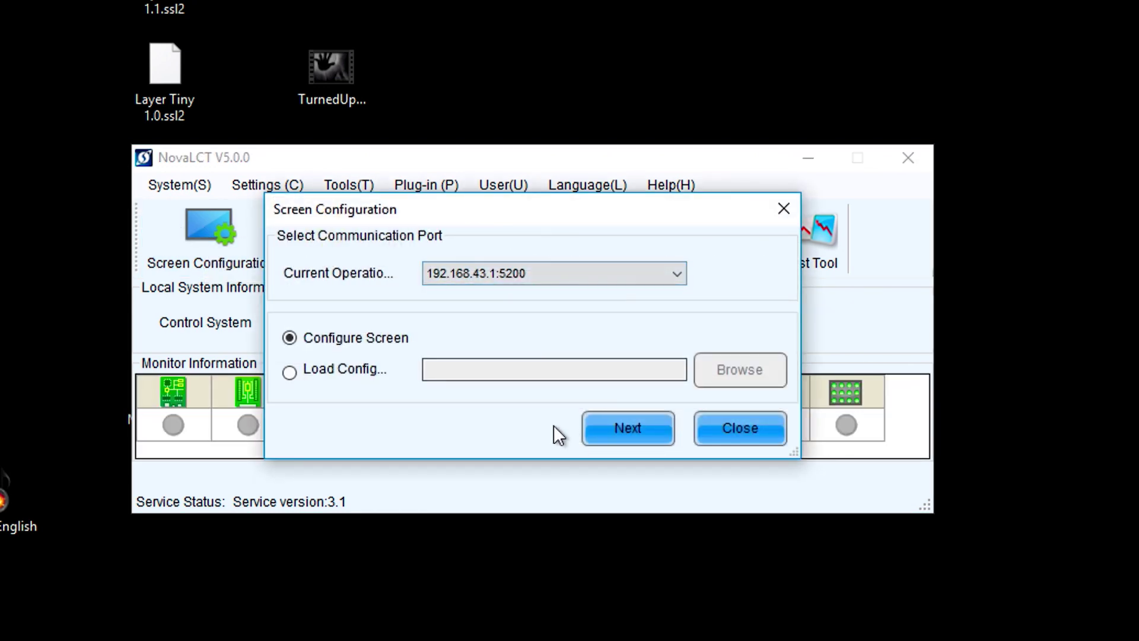
Continue with Configure Screen and maximize the window to show the 2×5 card layout.
{"action": "left_click", "coordinate": [622, 423]}
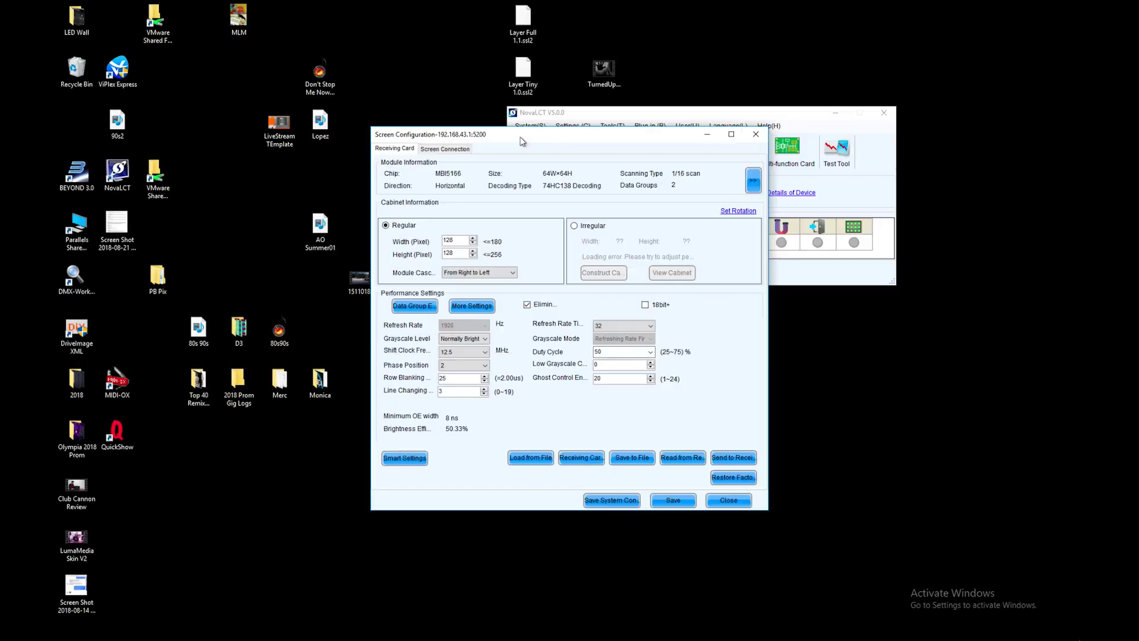
{"action": "double_click", "coordinate": [518, 119]}
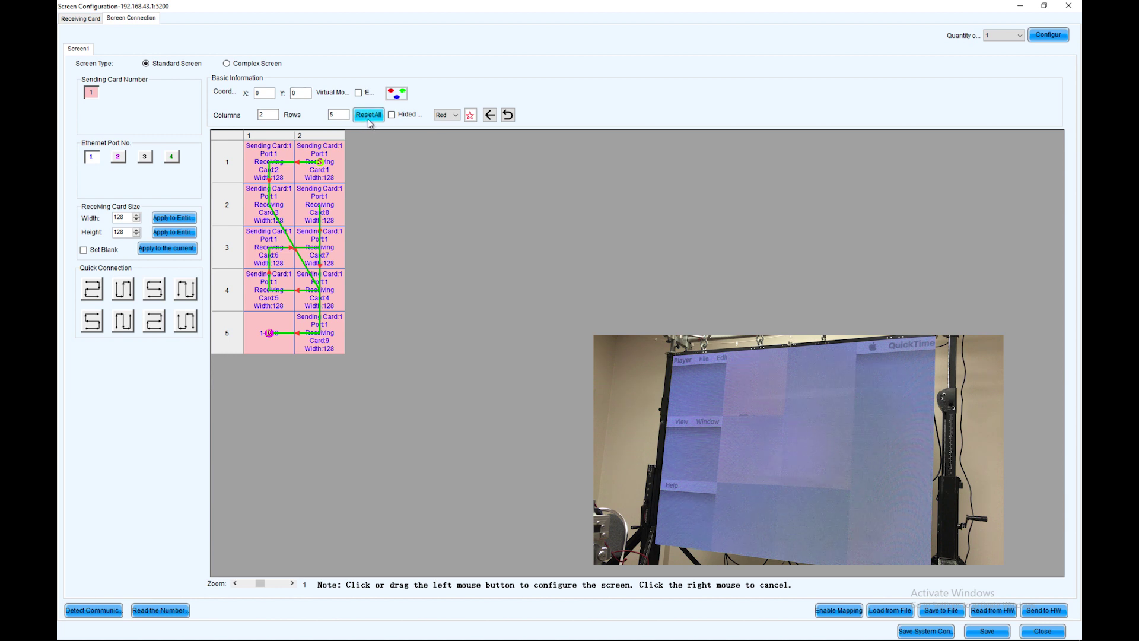
Reset all card assignments, resize the grid to 4 columns by 3 rows, and assign row 3, column 3.
{"action": "left_click", "coordinate": [368, 115]}
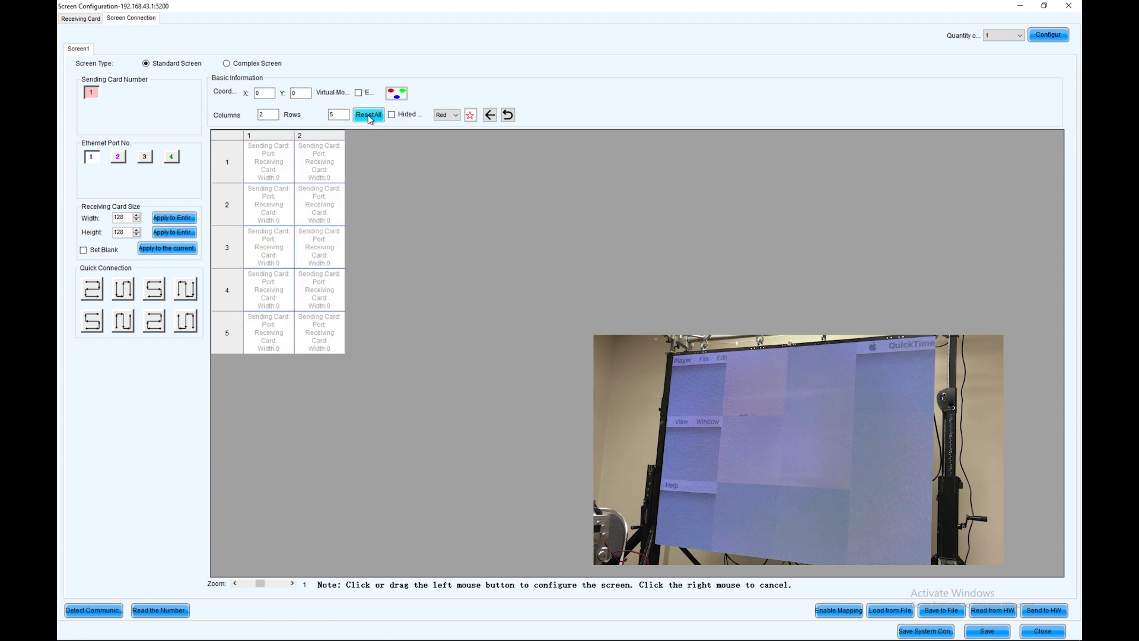
{"action": "double_click", "coordinate": [260, 115]}
{"action": "key", "text": "BackSpace"}
{"action": "type", "text": "4"}
{"action": "key", "text": "Return"}
{"action": "key", "text": "Tab"}
{"action": "type", "text": "3"}
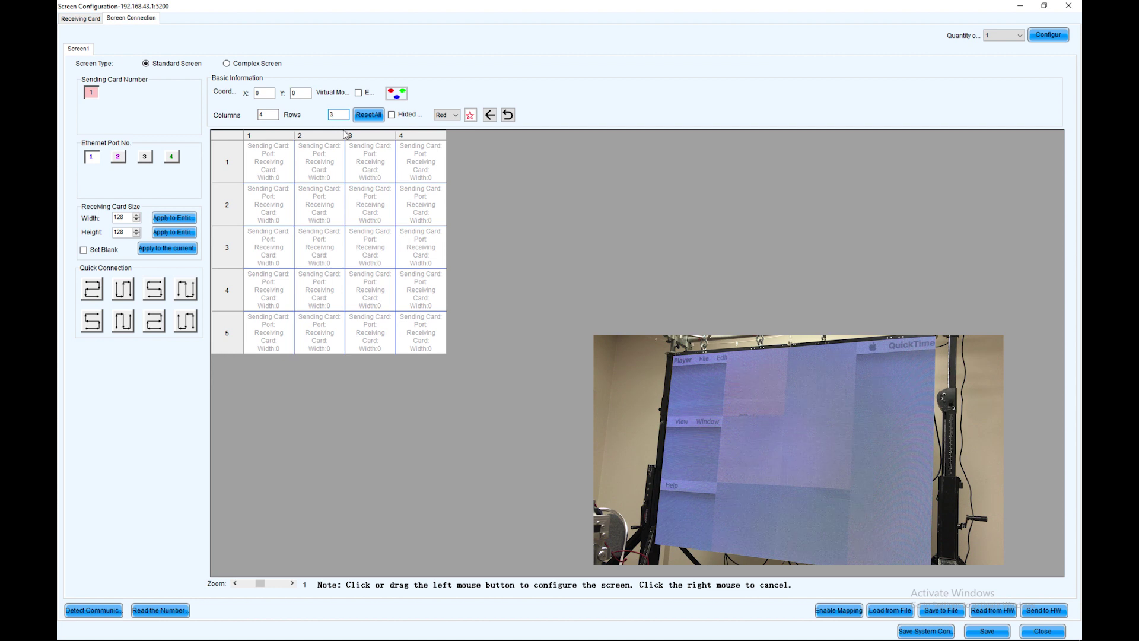
{"action": "key", "text": "Return"}
{"action": "left_click", "coordinate": [370, 247]}
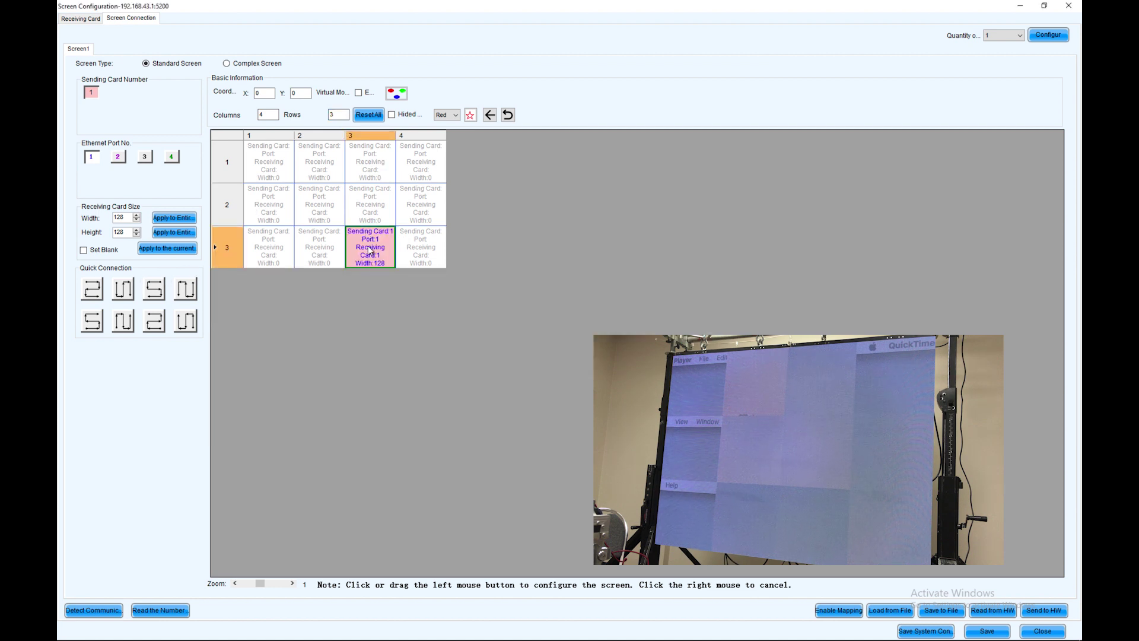
Undo the stray assignments, then wire row 1 right to left as receiving cards 1–4.
{"action": "left_click", "coordinate": [421, 166]}
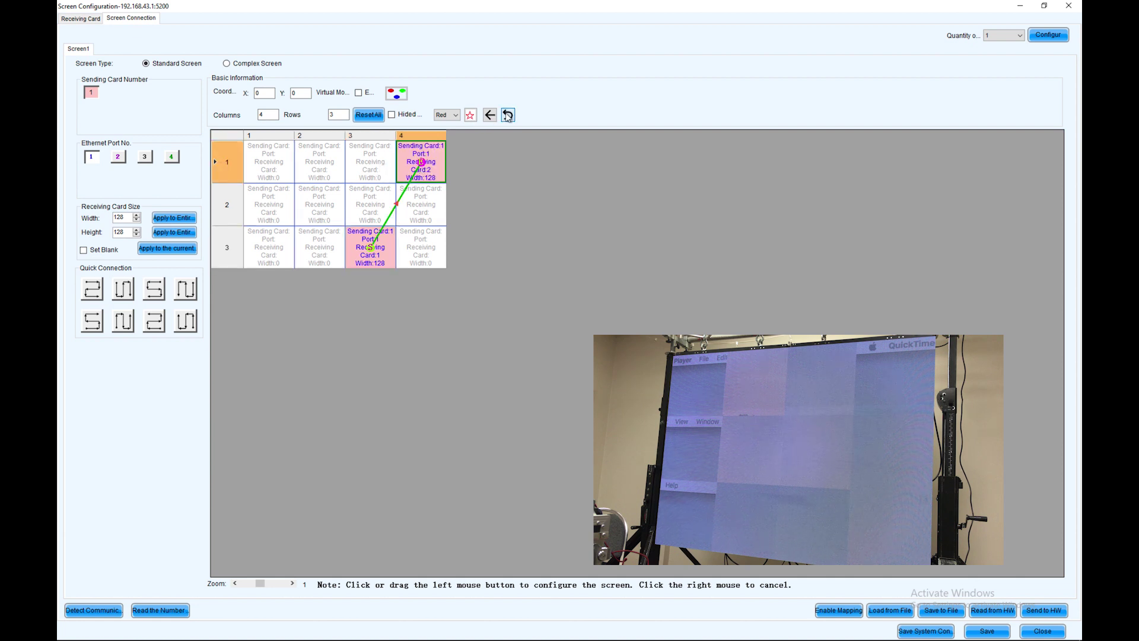
{"action": "left_click", "coordinate": [508, 116]}
{"action": "left_click", "coordinate": [420, 161]}
{"action": "left_click", "coordinate": [375, 155]}
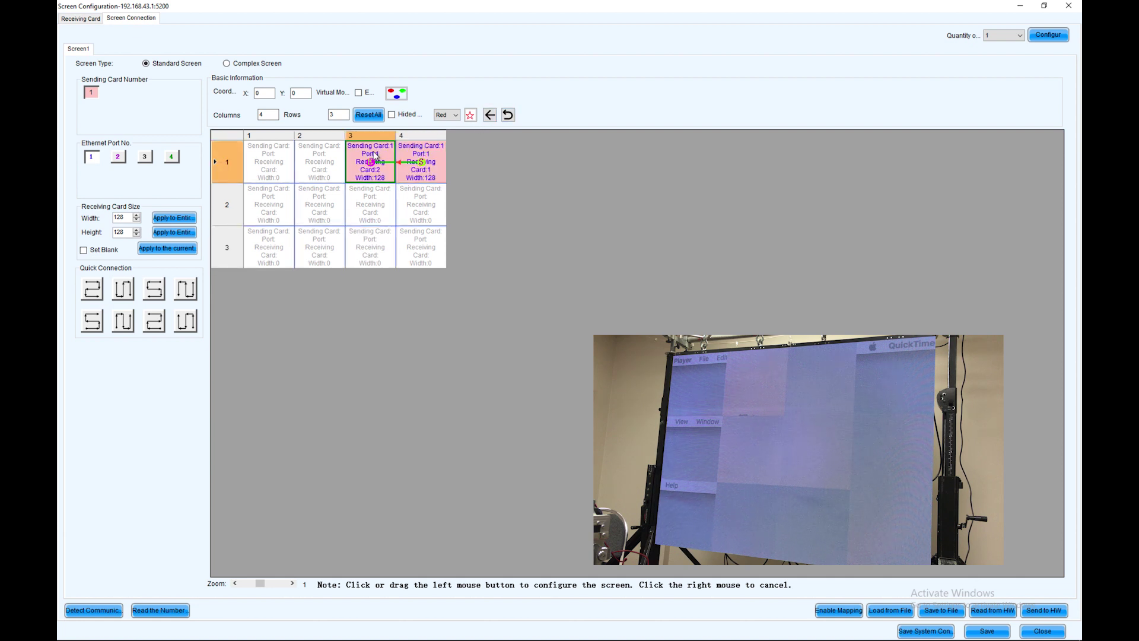
{"action": "left_click", "coordinate": [333, 162]}
{"action": "left_click", "coordinate": [275, 162]}
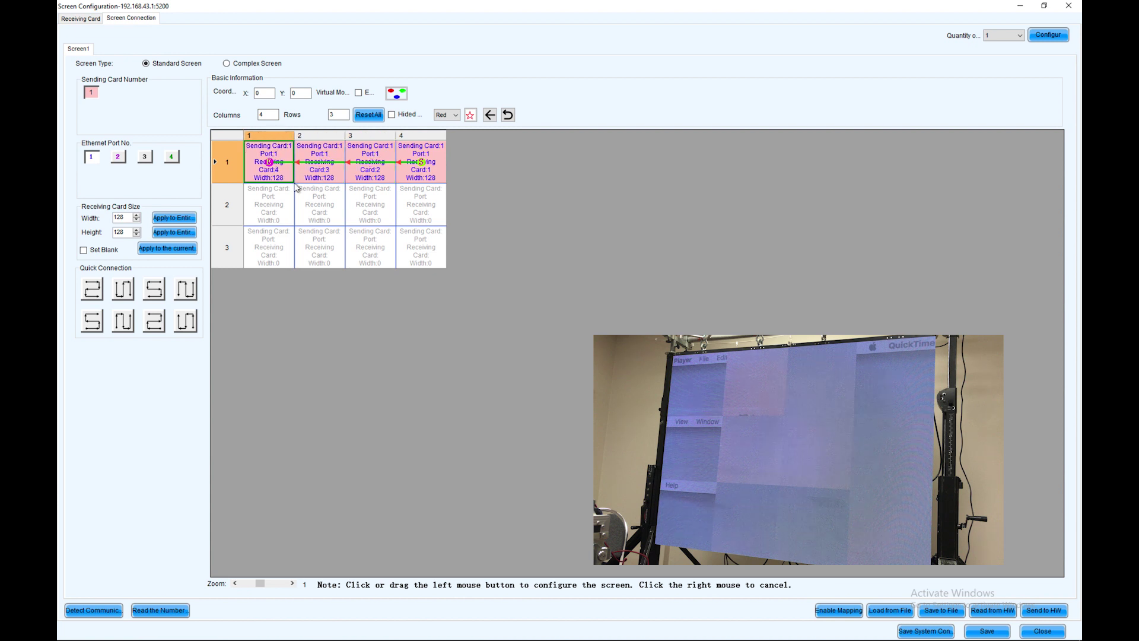
Wire row 2 left to right as receiving cards 5–8.
{"action": "left_click", "coordinate": [318, 211]}
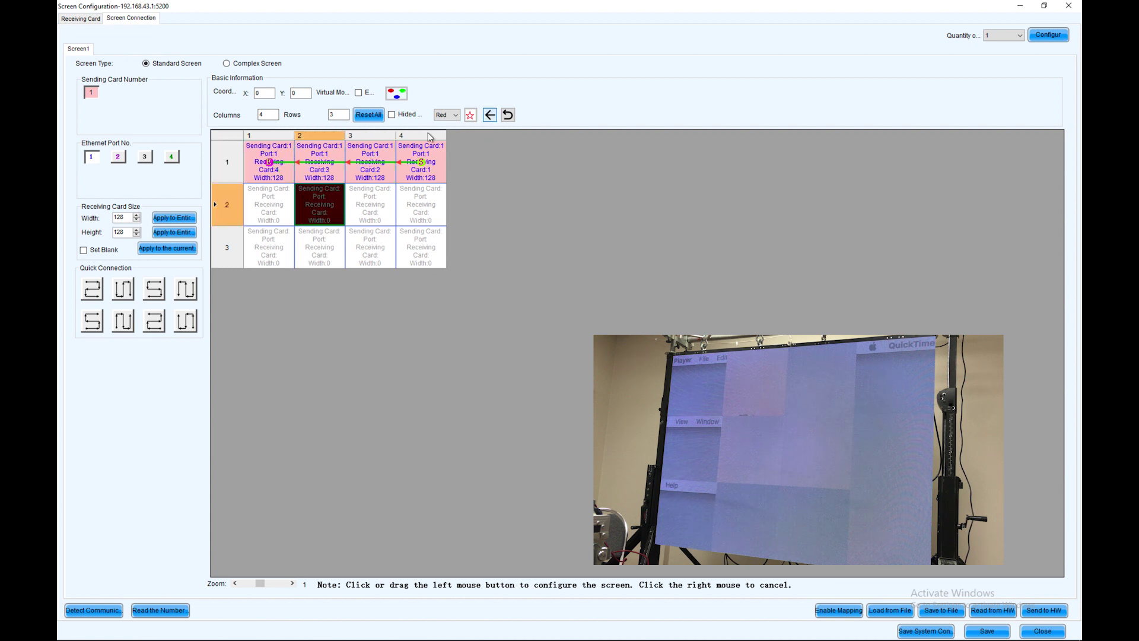
{"action": "left_click", "coordinate": [276, 205]}
{"action": "left_click", "coordinate": [326, 215]}
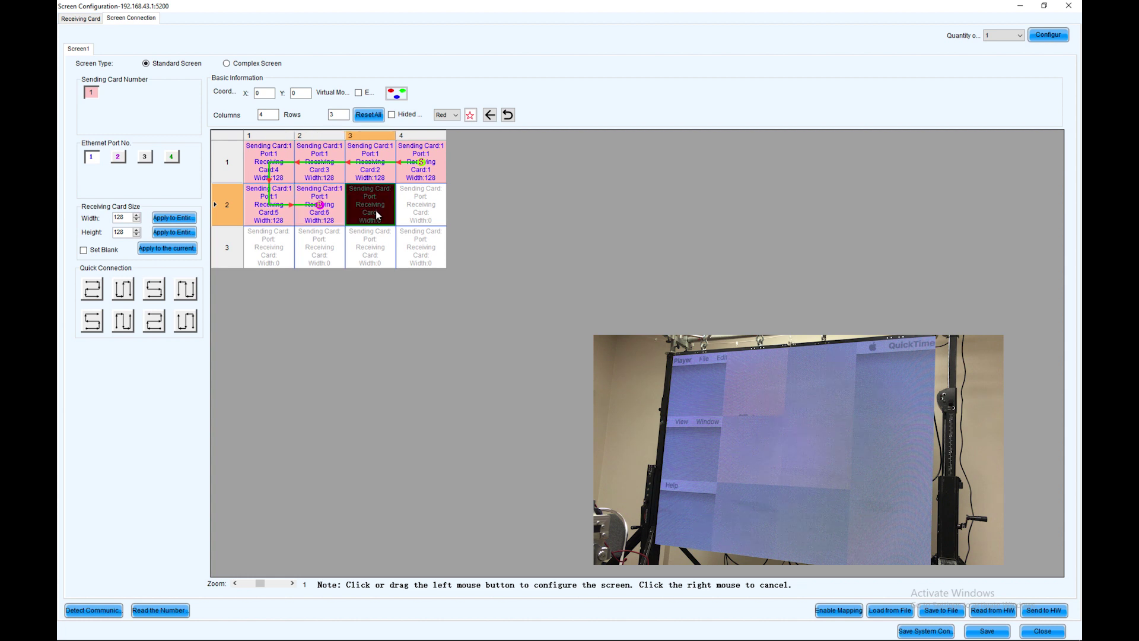
{"action": "left_click", "coordinate": [377, 215]}
{"action": "left_click", "coordinate": [415, 213]}
Wire row 3 right to left as receiving cards 9–12.
{"action": "left_click", "coordinate": [415, 249]}
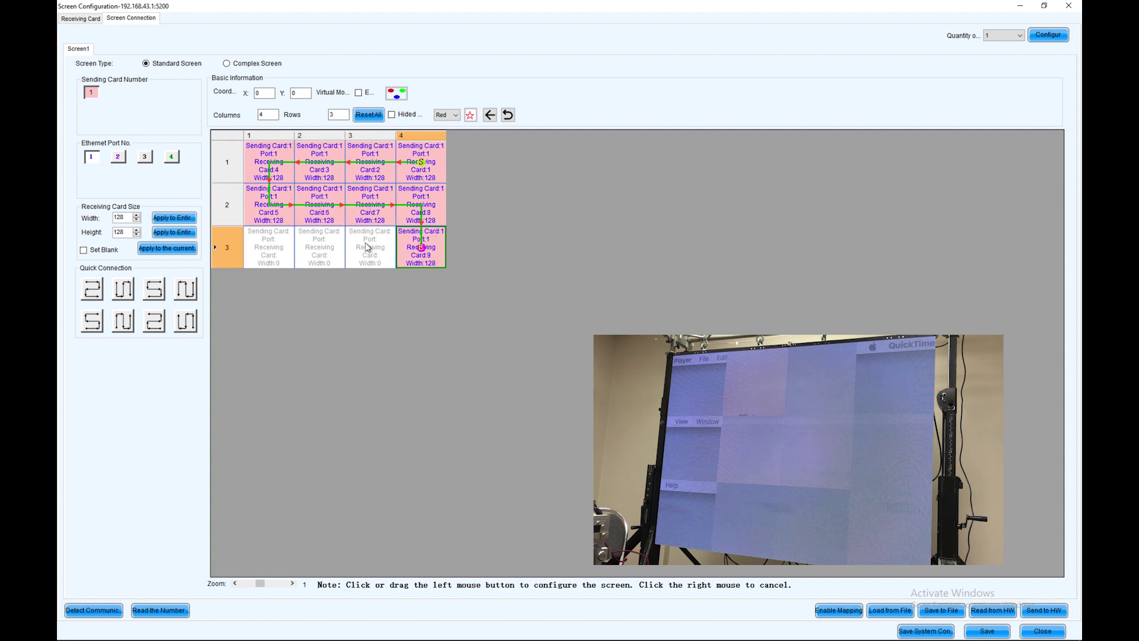
{"action": "left_click", "coordinate": [368, 248]}
{"action": "left_click", "coordinate": [323, 244]}
{"action": "left_click", "coordinate": [276, 246]}
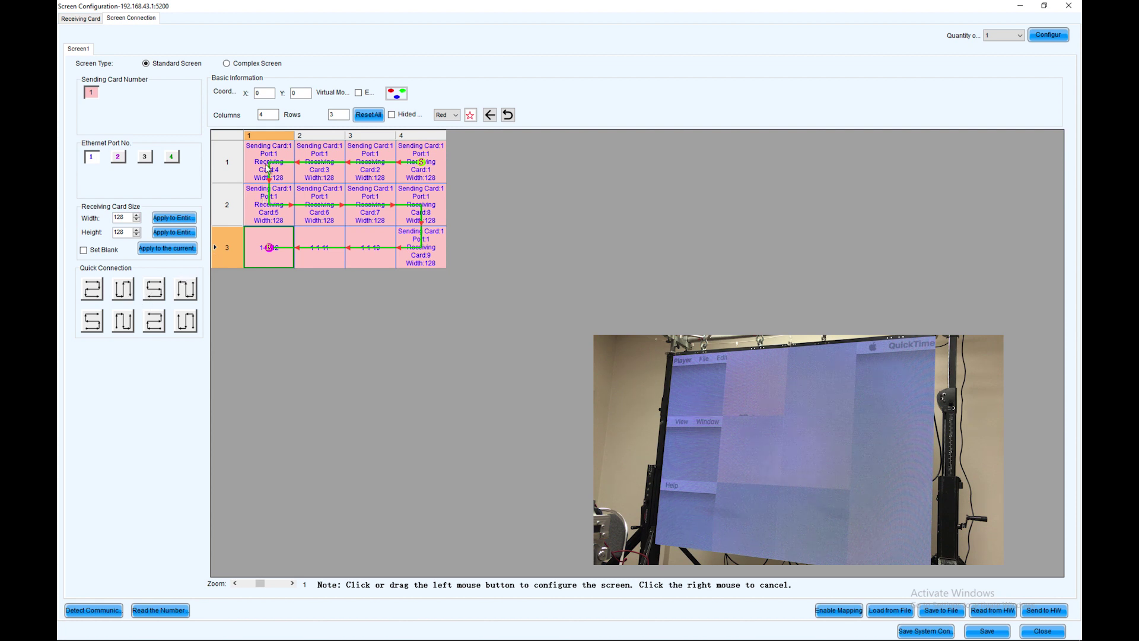
{"action": "left_click", "coordinate": [154, 289]}
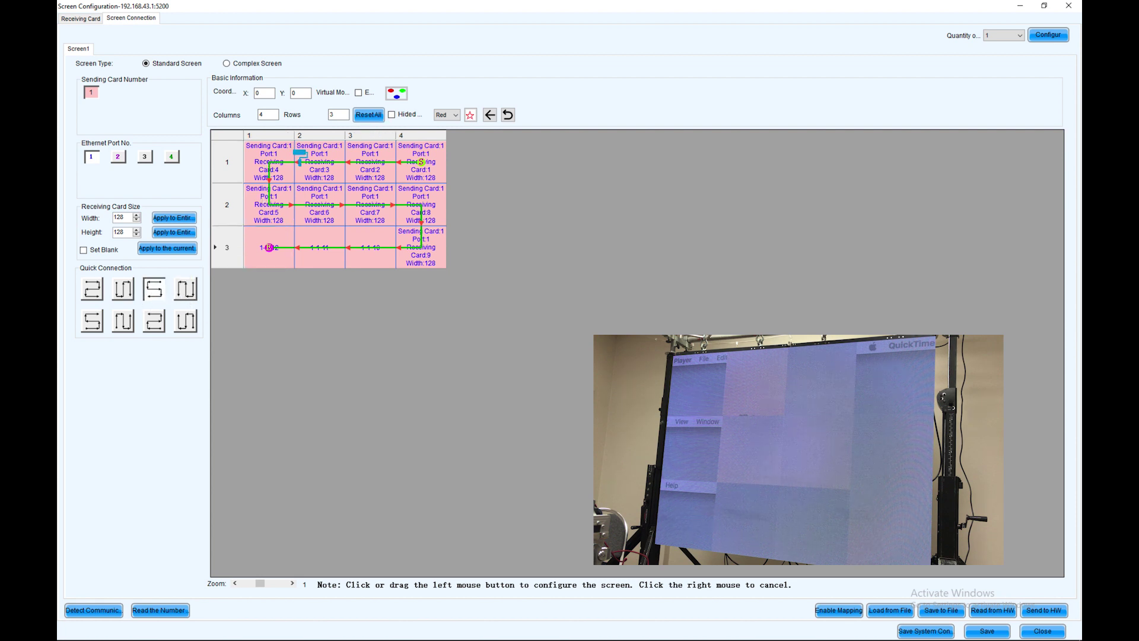
Apply S Quick Connection from row 1 column 1 to row 3 column 4 and send it to hardware.
{"action": "left_click_drag", "start_coordinate": [273, 159], "coordinate": [433, 260]}
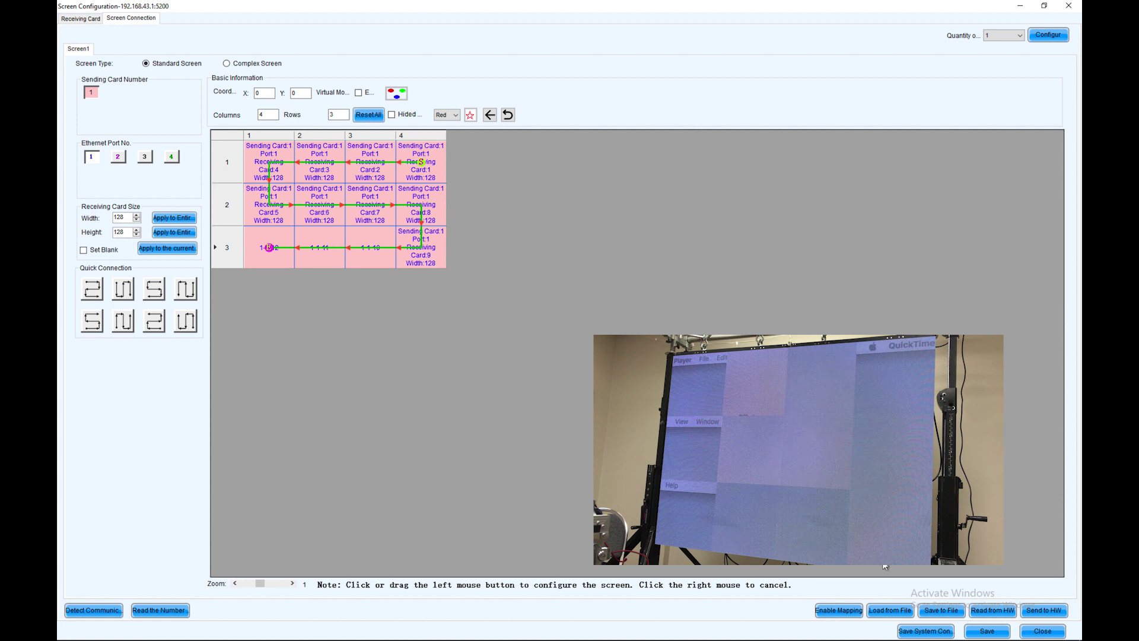
{"action": "left_click", "coordinate": [1033, 613]}
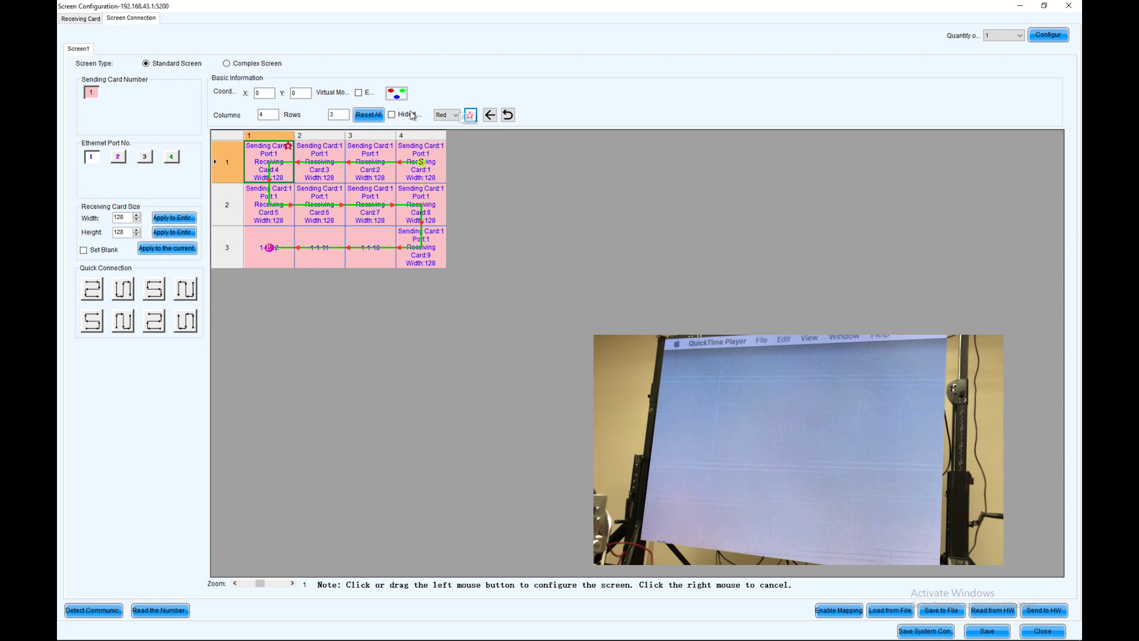
Reset the 4×3 grid to empty, then reload the 12-card mapping with Read from HW.
{"action": "left_click", "coordinate": [368, 114]}
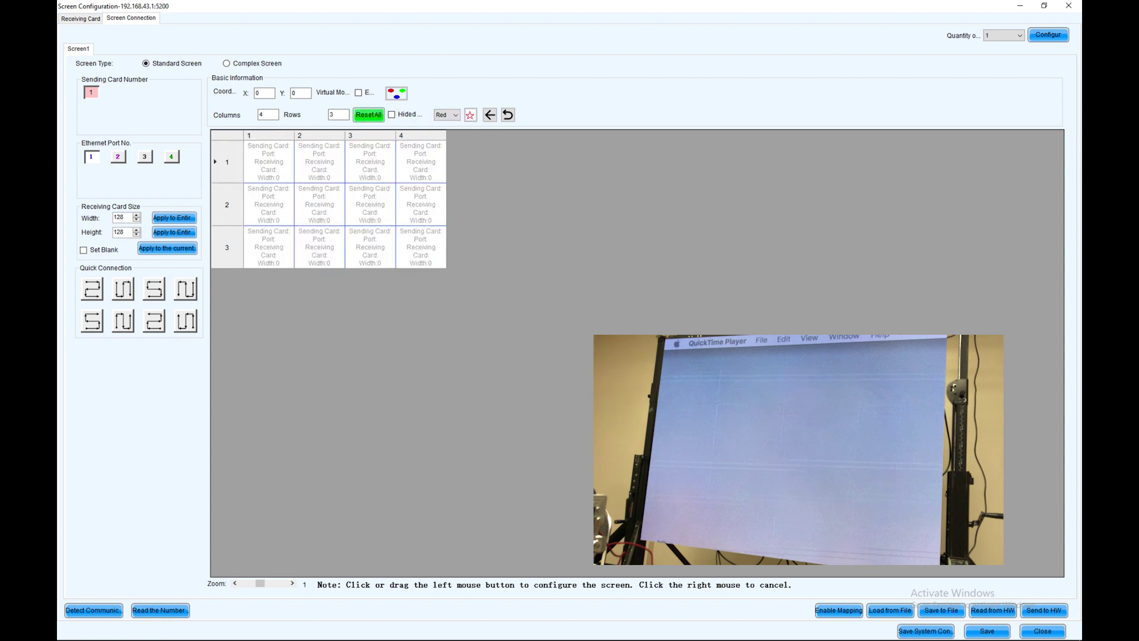
{"action": "left_click", "coordinate": [989, 611]}
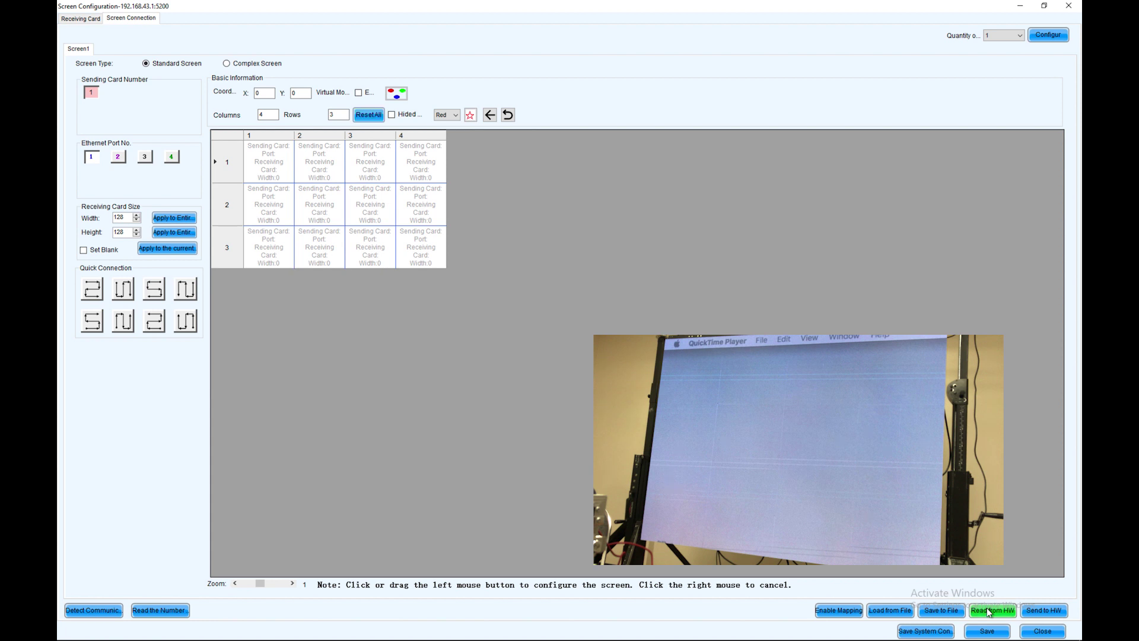